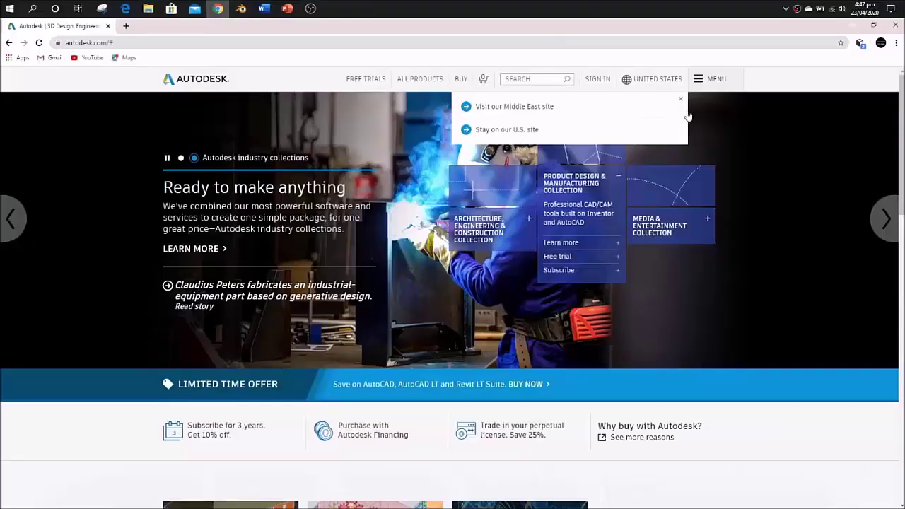
- Sign in through the SIGN IN menu using the autofilled account email and saved password
left_click(591, 80)
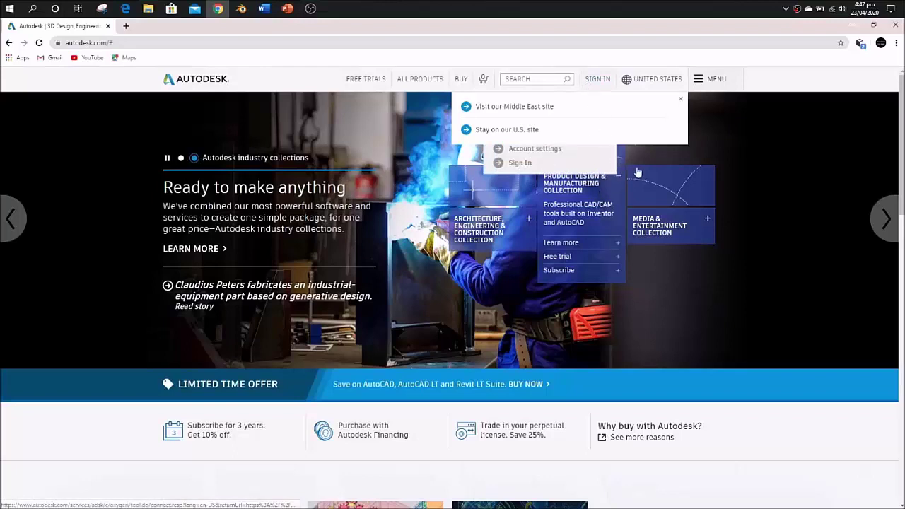
left_click(596, 163)
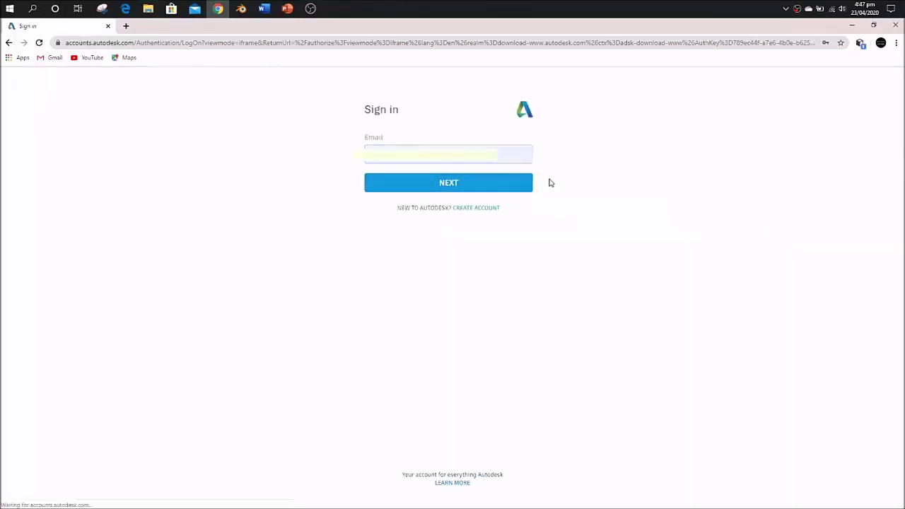
left_click(520, 218)
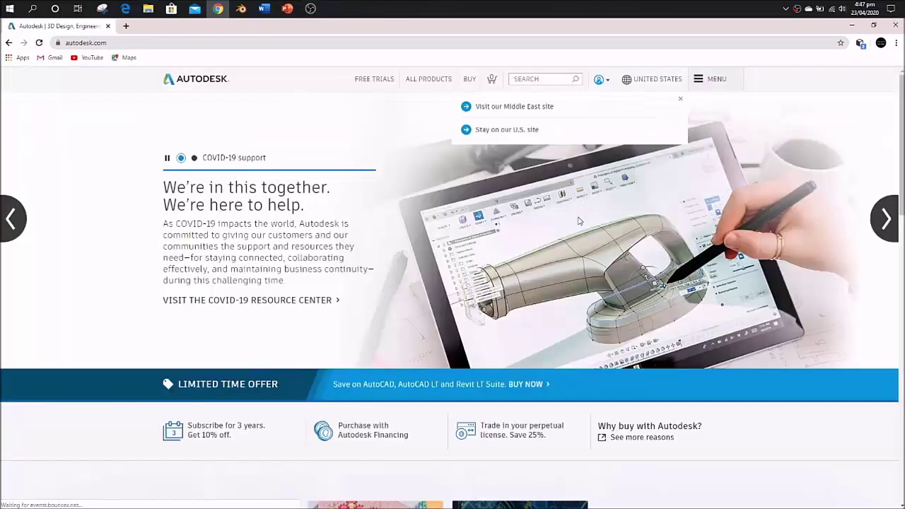
- Go to the Students and Educators free software page from the site menu
left_click(708, 80)
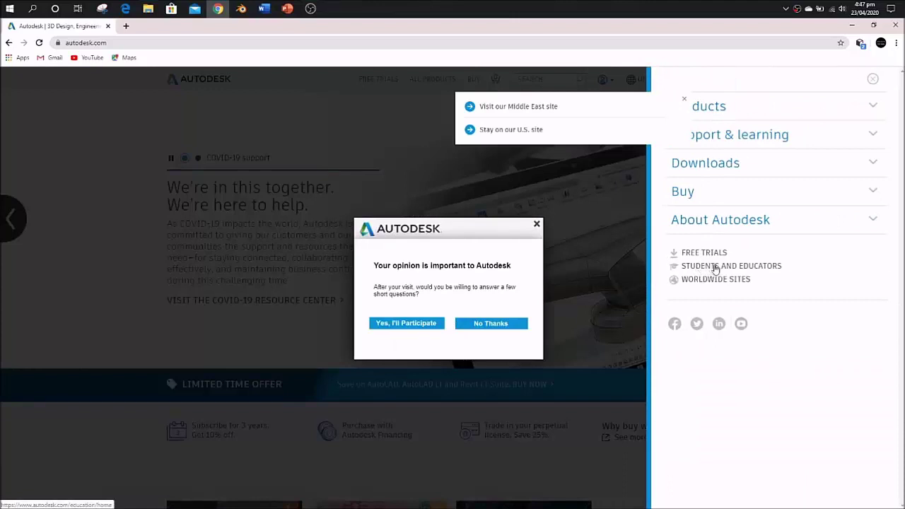
left_click(711, 269)
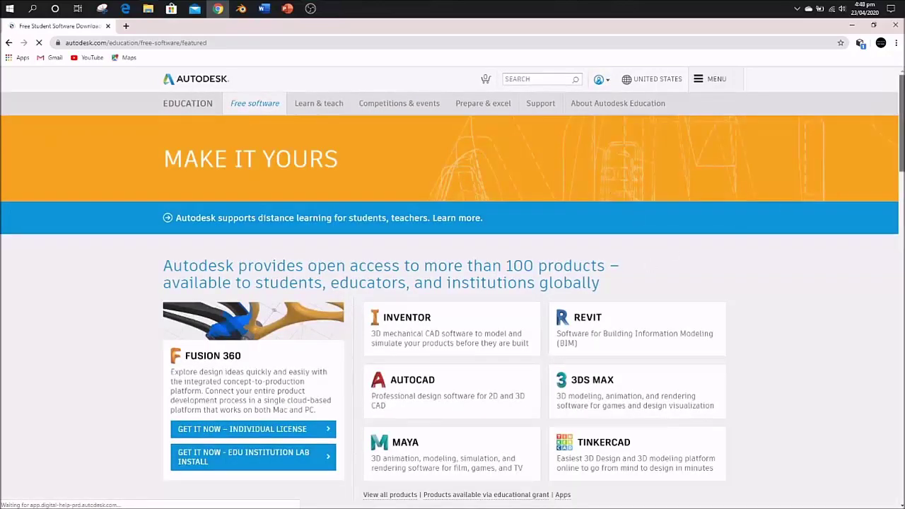
- Scroll down to the free education license products and open the AutoCAD page
scroll(453, 287, "down", 1)
scroll(453, 288, "down", 2)
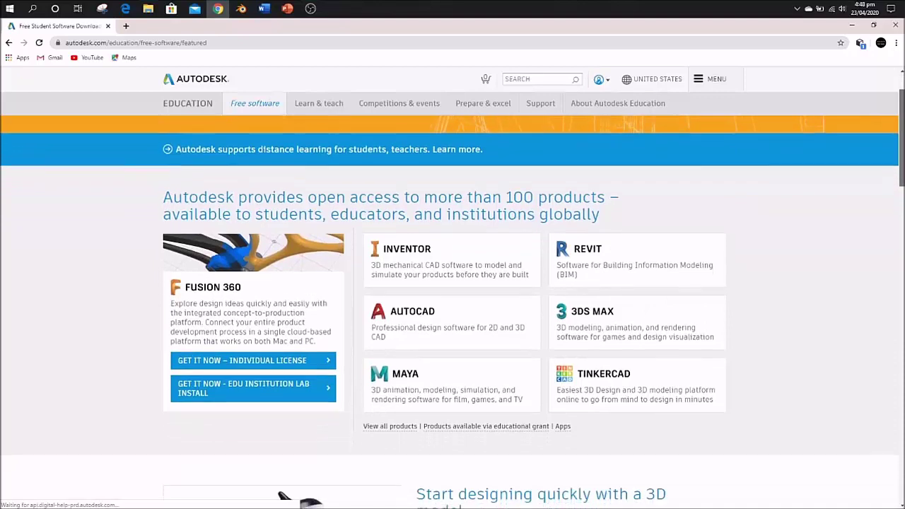
scroll(452, 287, "down", 1)
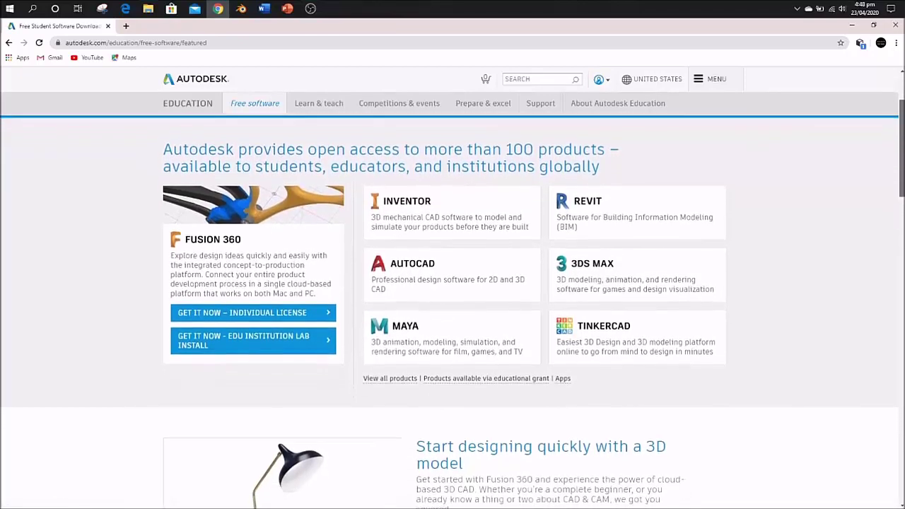
scroll(452, 288, "down", 1)
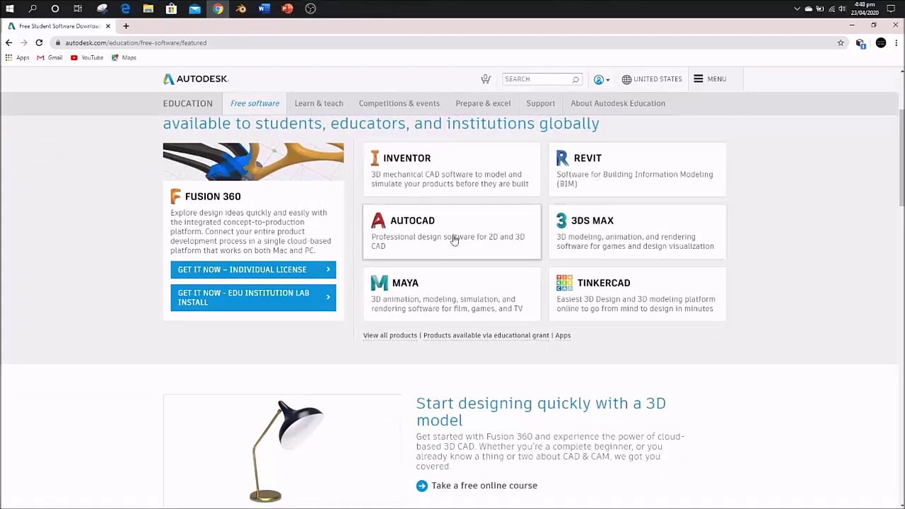
scroll(445, 293, "down", 4)
scroll(444, 187, "down", 2)
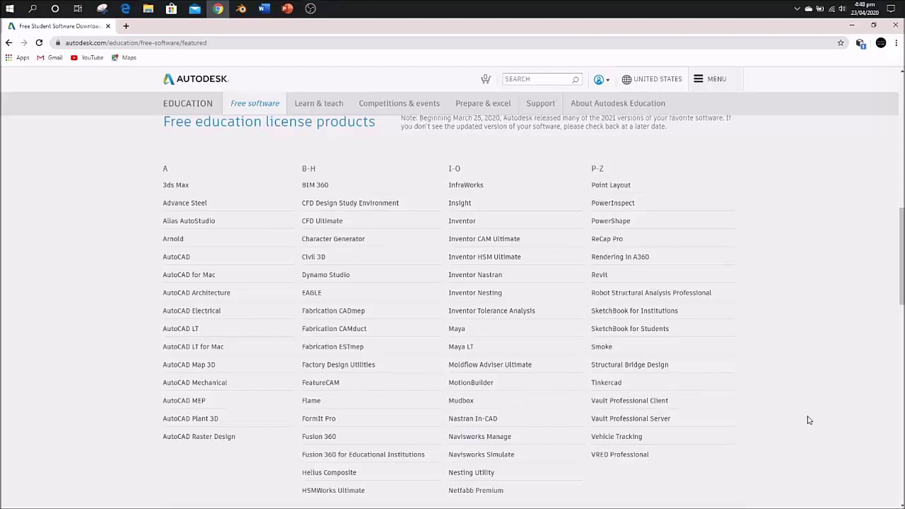
left_click(178, 258)
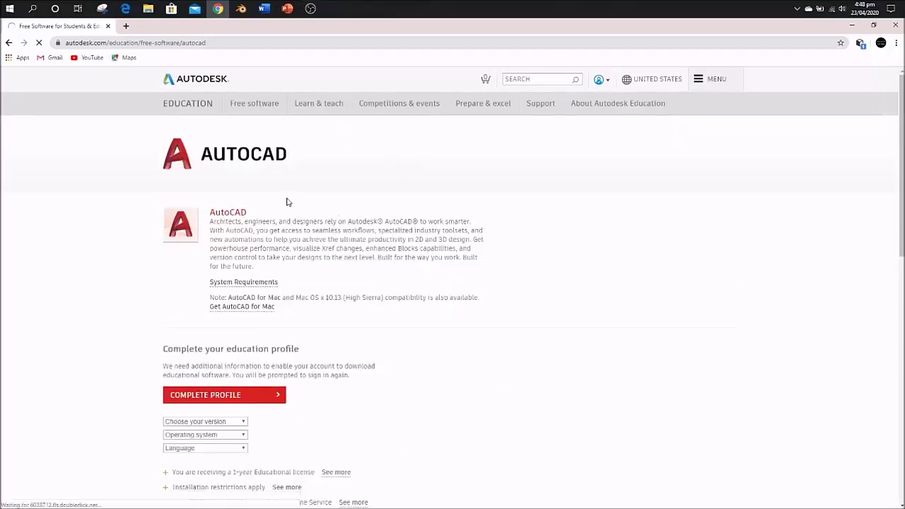
- Sign in again, then choose AutoCAD 2018, Windows 64-bit and English to show the licence details
left_click(470, 185)
left_click(420, 216)
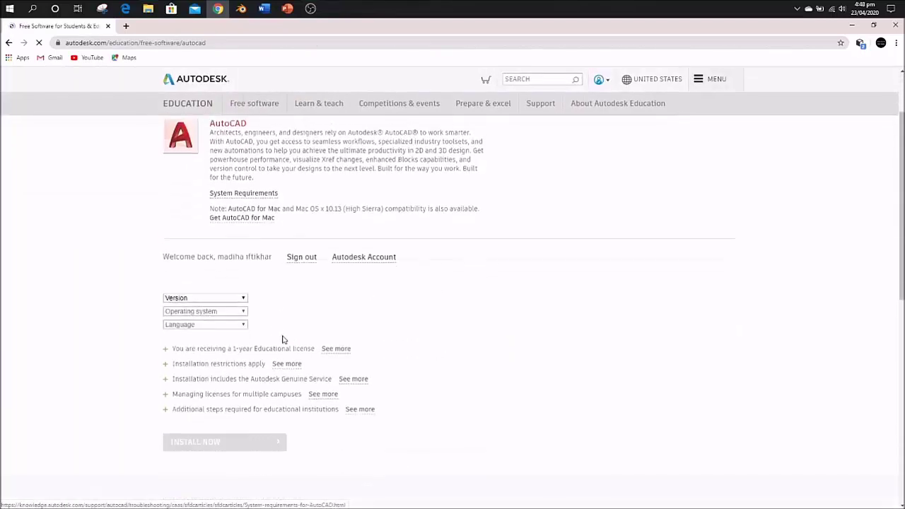
left_click(240, 293)
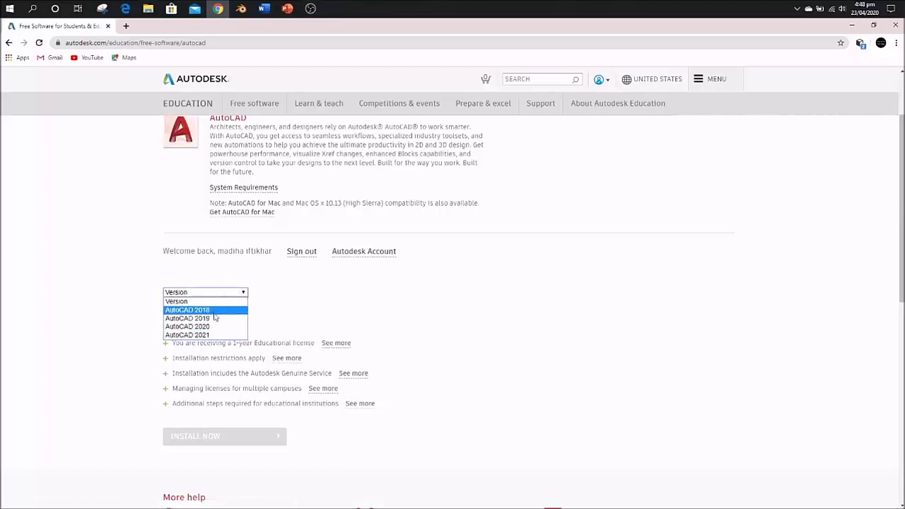
left_click(214, 310)
left_click(223, 307)
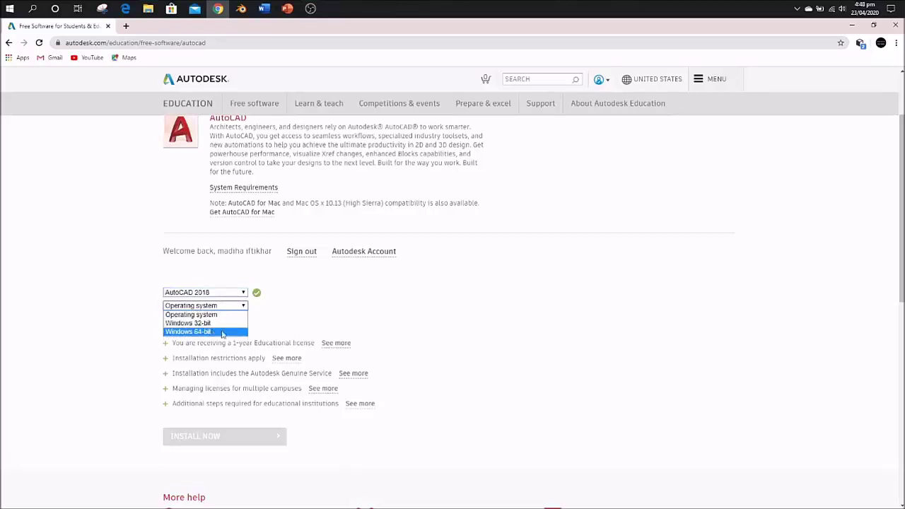
left_click(207, 331)
left_click(226, 321)
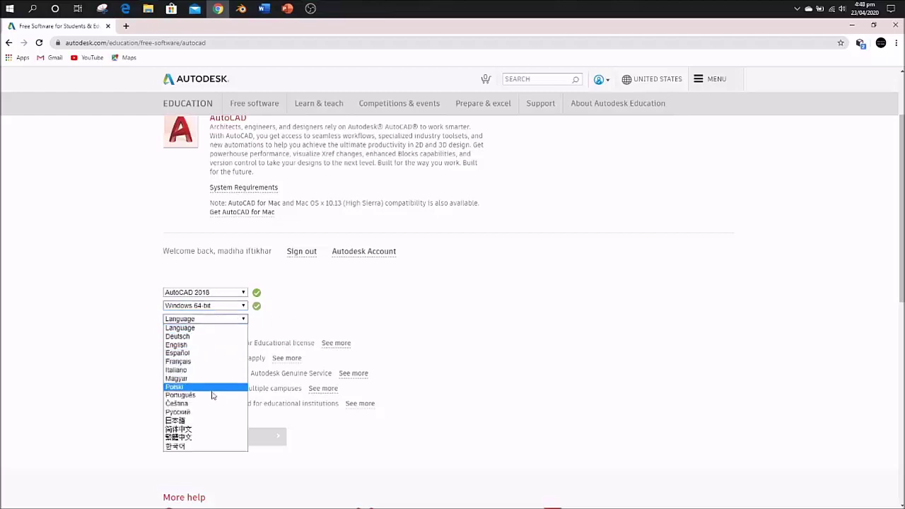
left_click(190, 346)
scroll(297, 331, "down", 1)
scroll(297, 330, "down", 2)
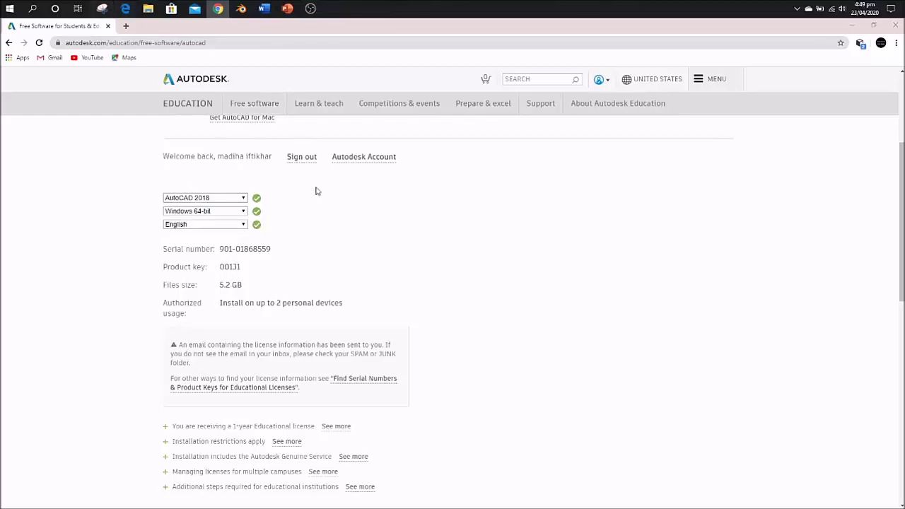
- Snip the serial number and product key area and save it to the Desktop as Capture.PNG
key("super+1")
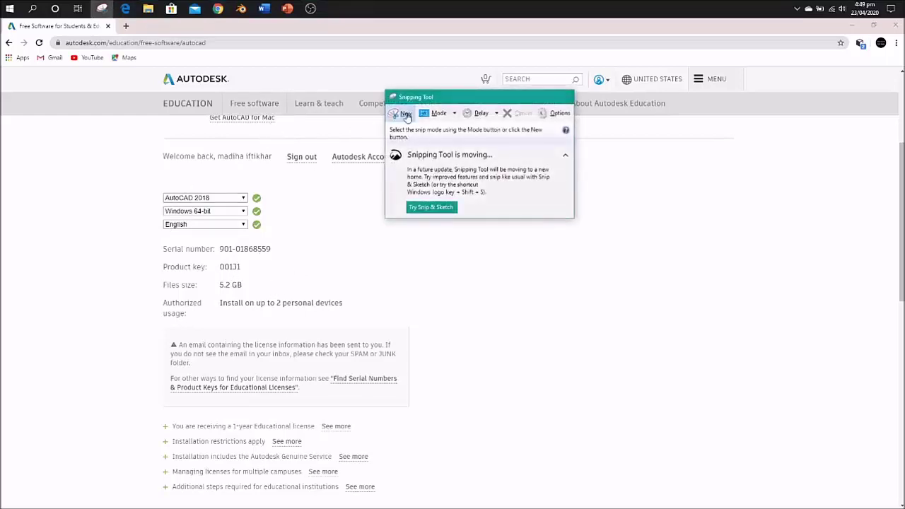
left_click(401, 114)
left_click_drag(153, 235, 410, 341)
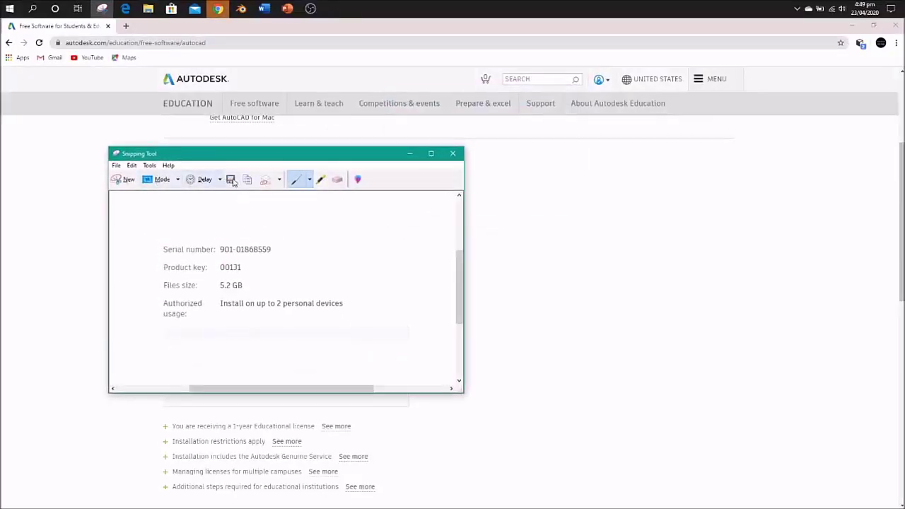
left_click(232, 182)
left_click(147, 267)
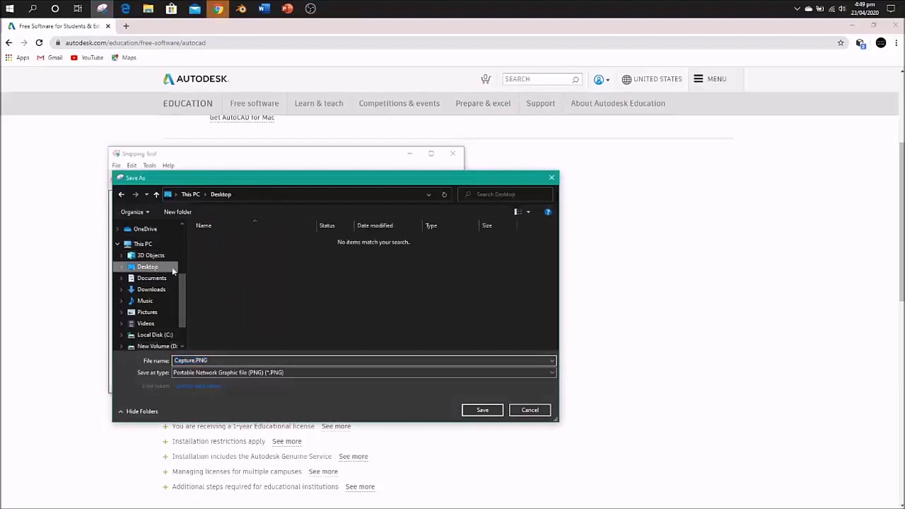
left_click(354, 361)
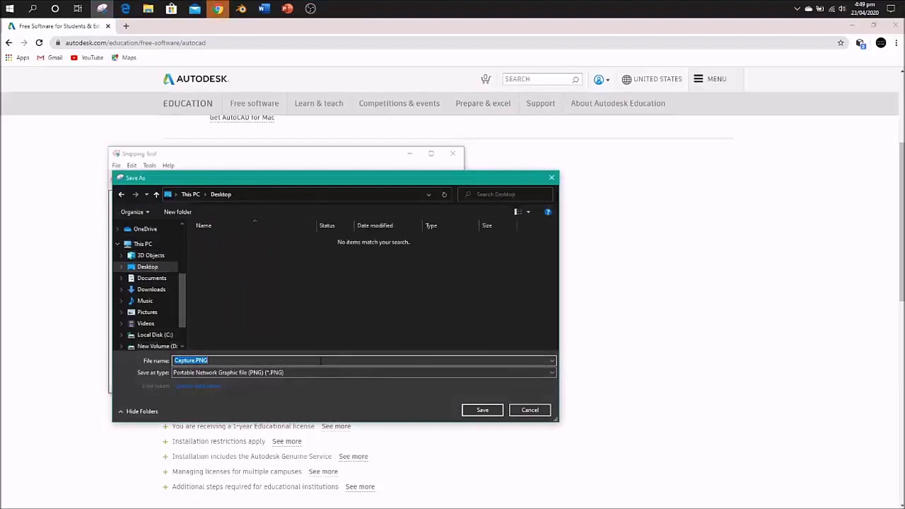
left_click(481, 411)
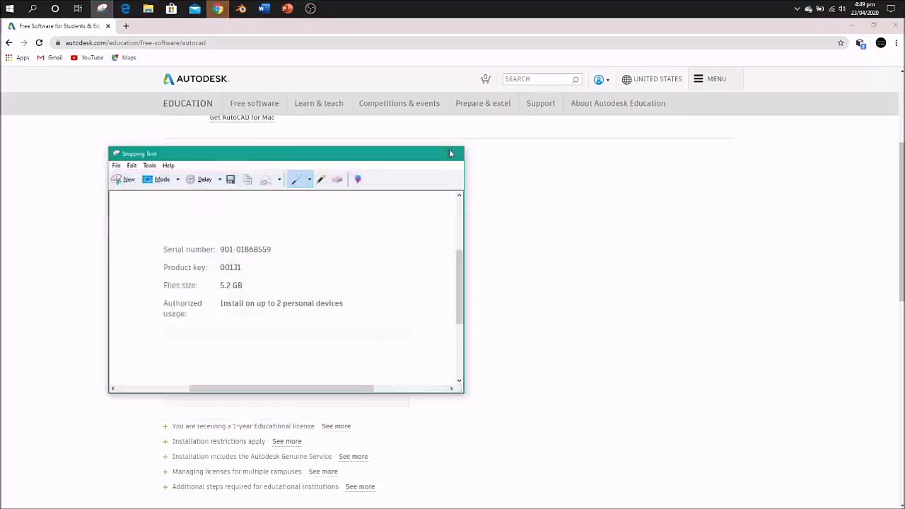
left_click(453, 154)
scroll(273, 263, "down", 2)
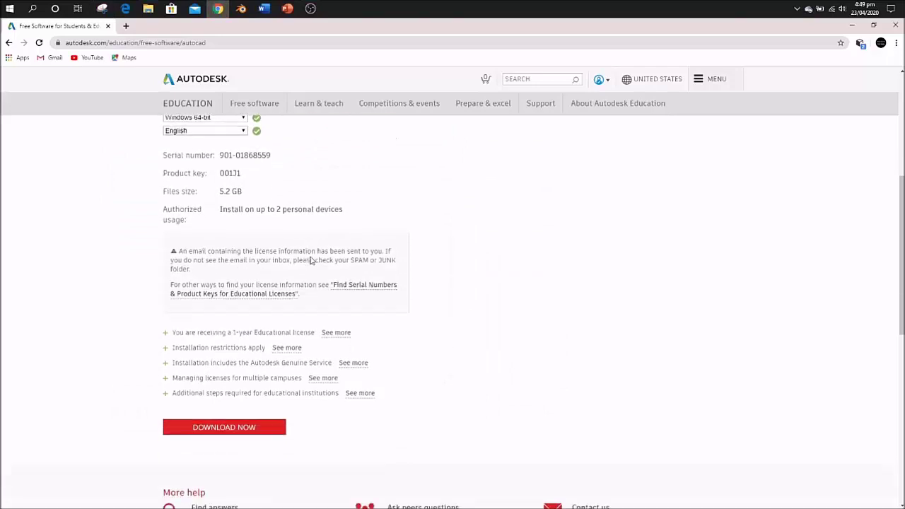
- Download AutodeskDownloadManager_webinstall.exe and dismiss the 'Your file is downloading' dialog
left_click(235, 428)
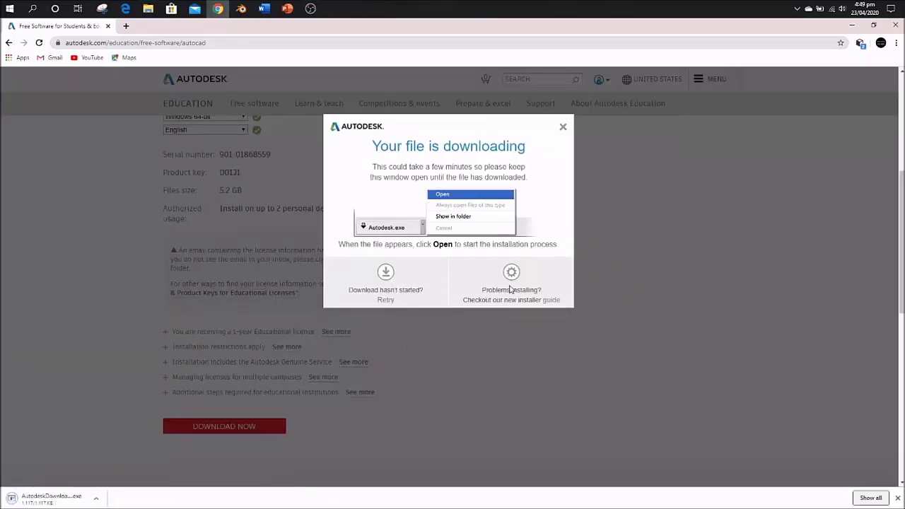
left_click(598, 117)
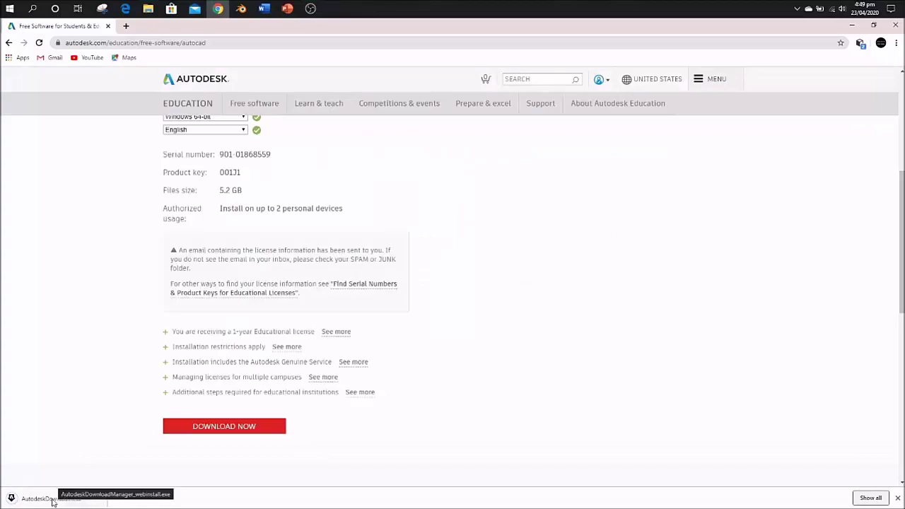
- Run AutodeskDownloadManager_webinstall.exe as administrator from the Downloads folder, then close the folder
right_click(54, 501)
left_click(75, 477)
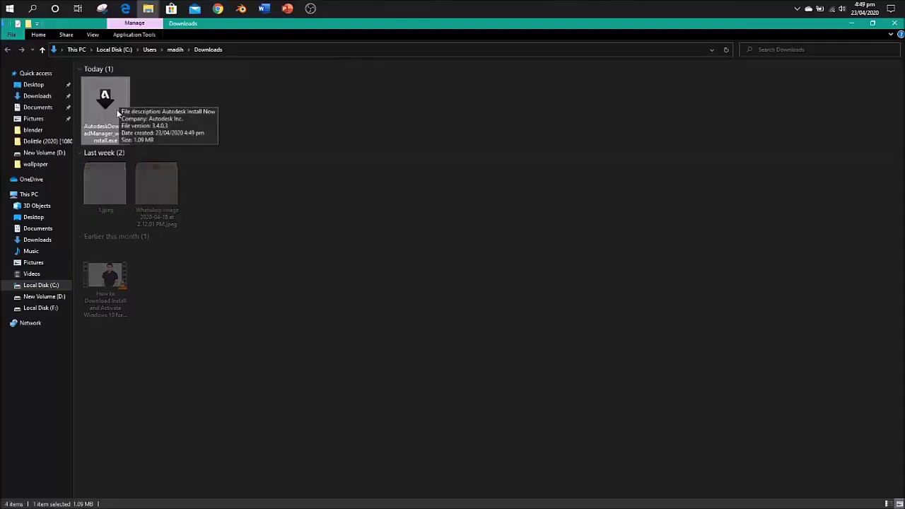
right_click(110, 111)
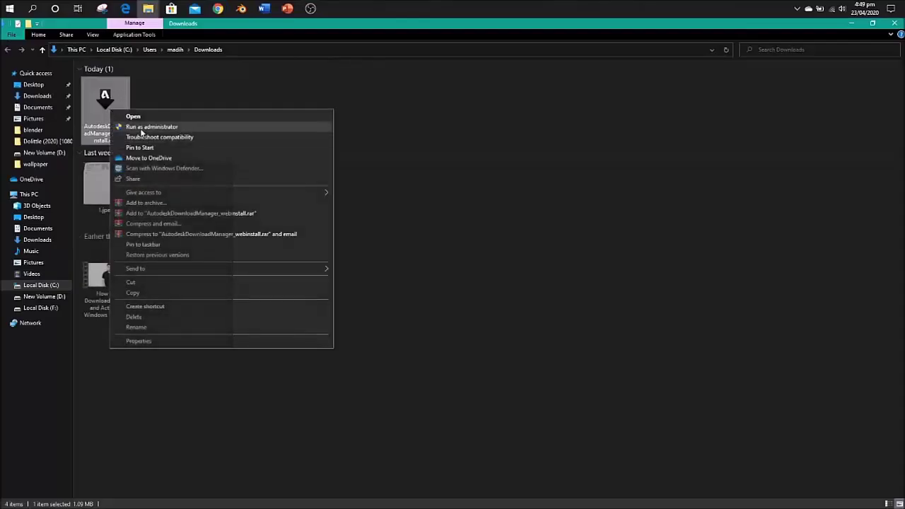
left_click(164, 127)
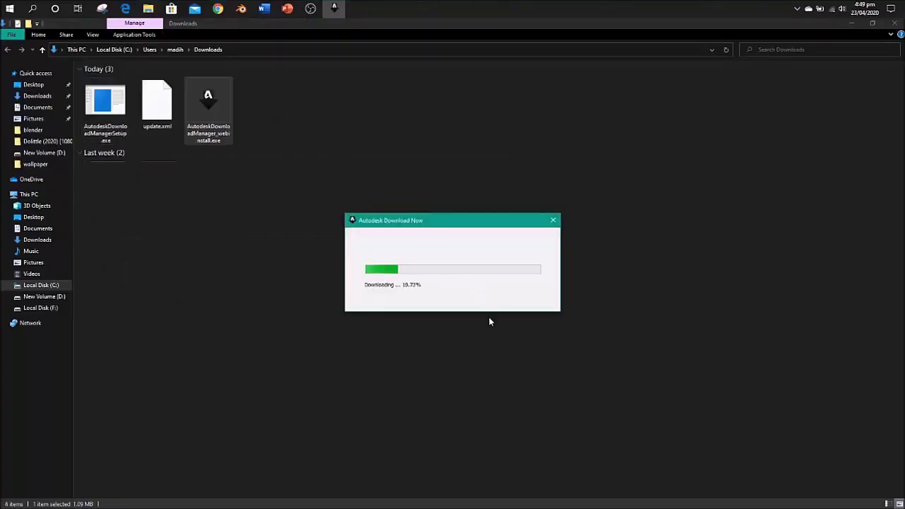
left_click(893, 24)
left_click(893, 23)
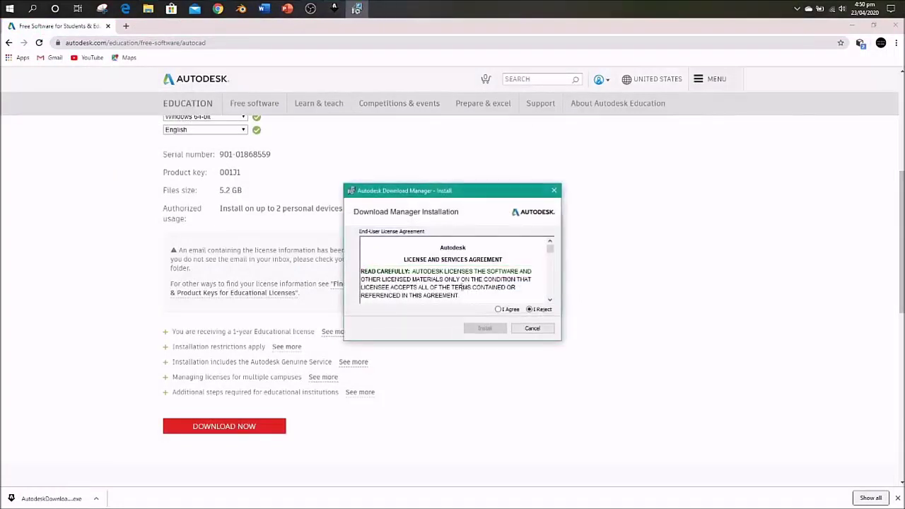
- Accept the Download Manager licence, install it, and keep C:\Autodesk as the download folder
left_click(498, 311)
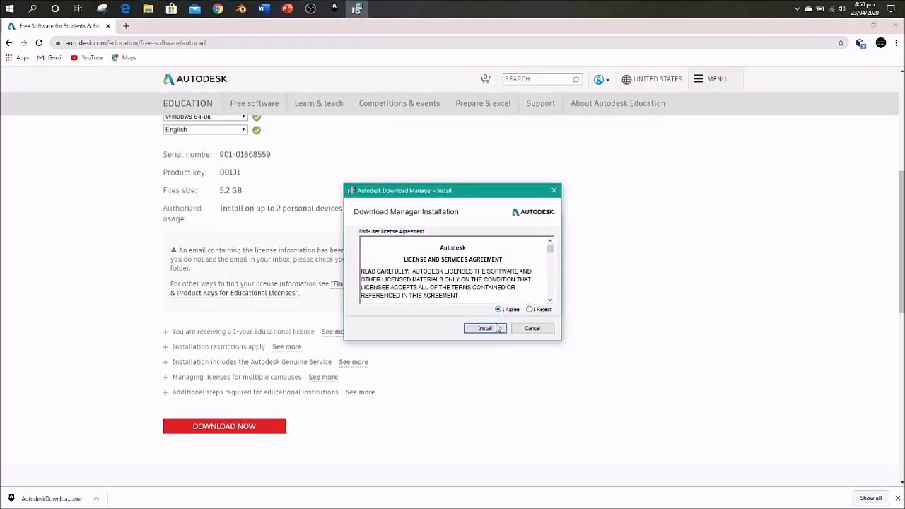
left_click(487, 329)
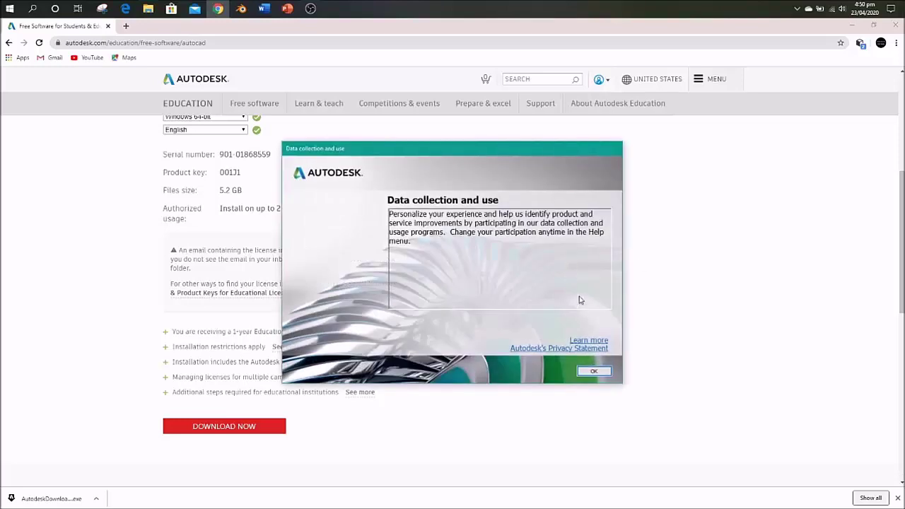
left_click(594, 371)
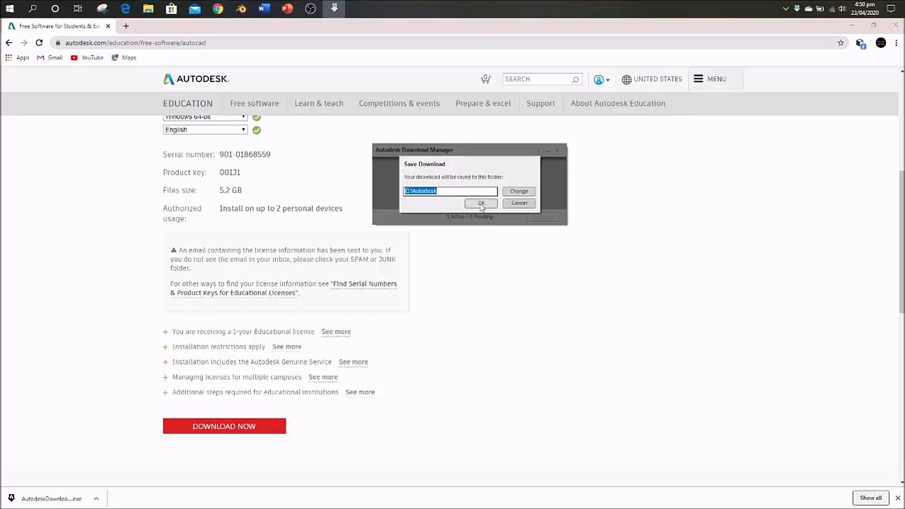
left_click(470, 205)
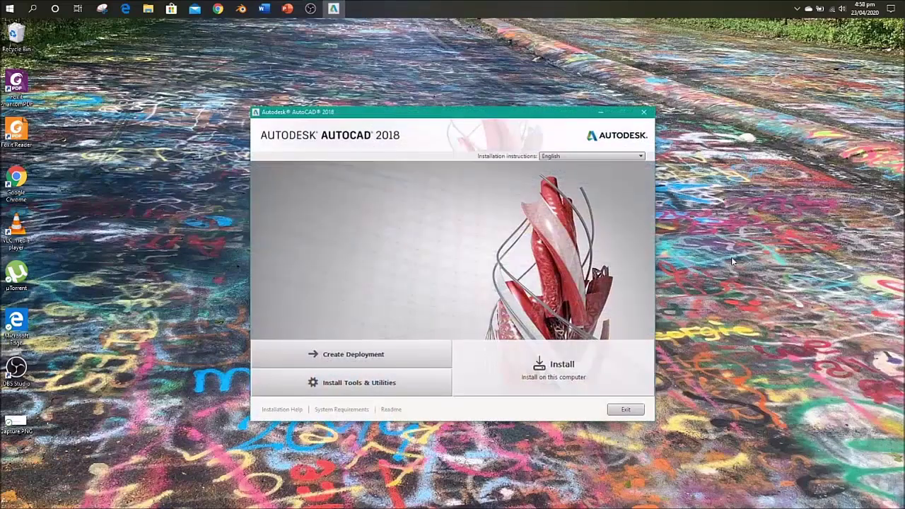
- Install on this computer with Pakistan as the region and the licence agreement accepted
left_click(559, 365)
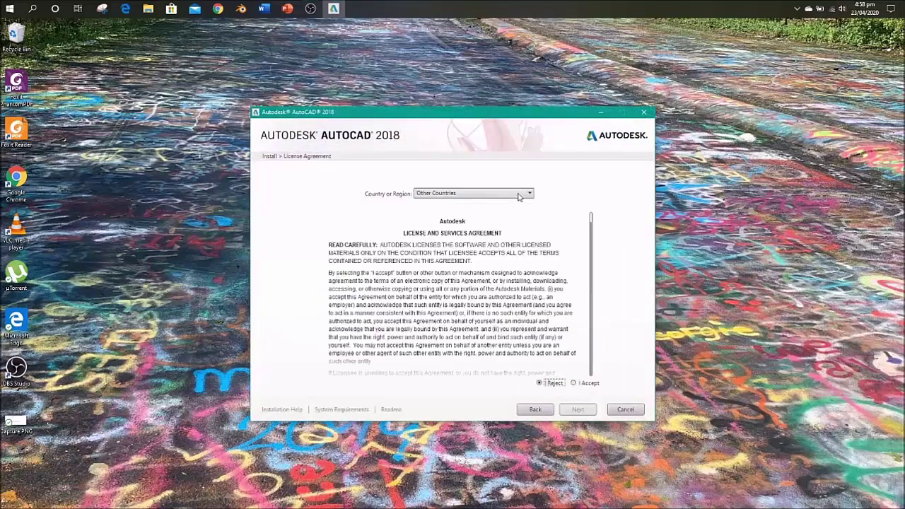
left_click(520, 194)
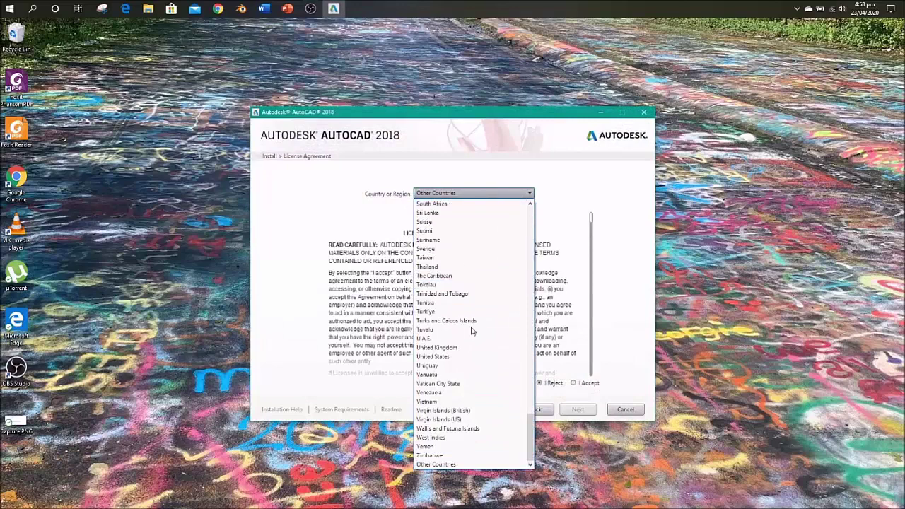
scroll(487, 310, "up", 5)
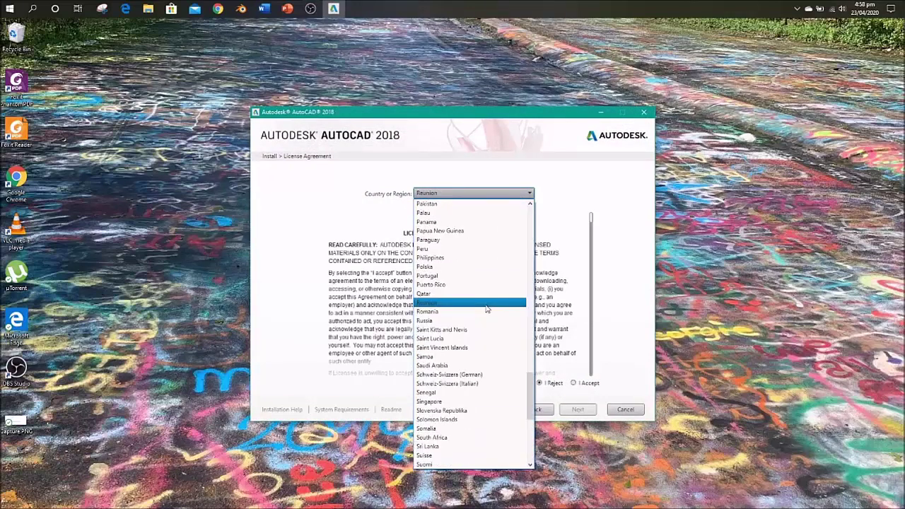
left_click(450, 205)
left_click(575, 383)
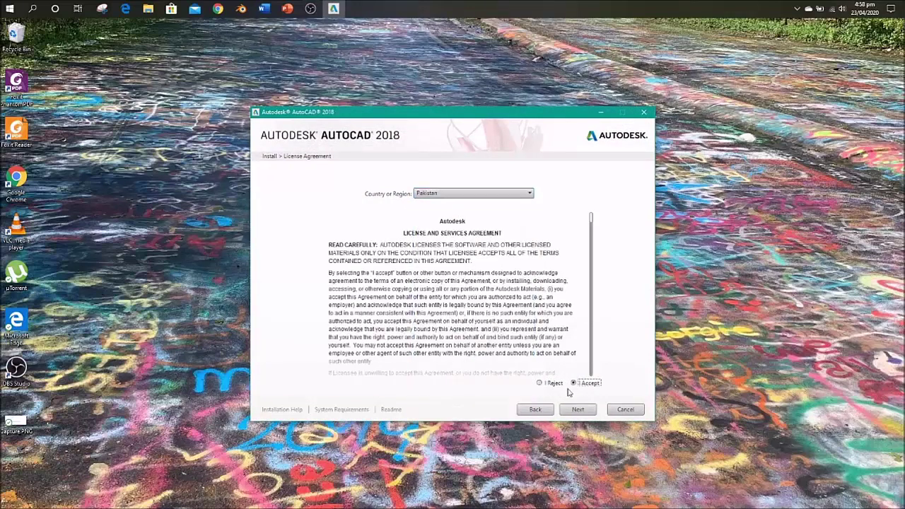
left_click(577, 410)
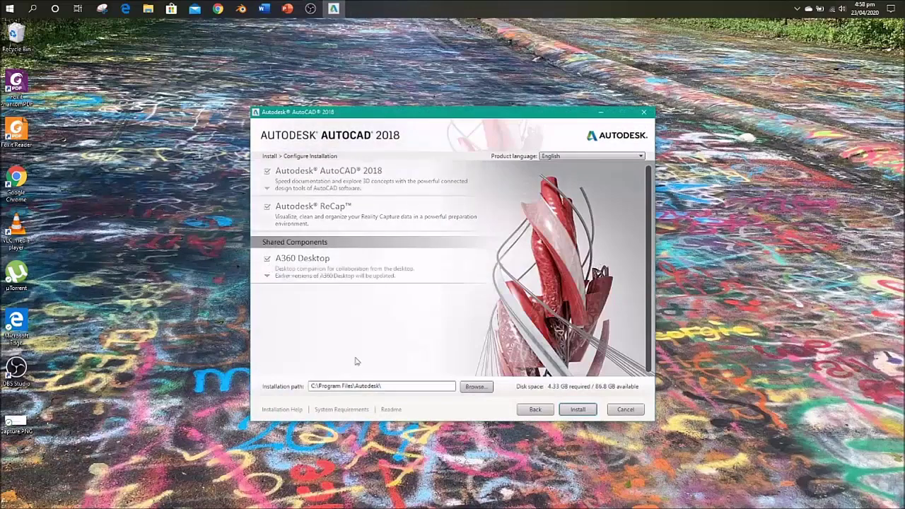
- Change the installation folder to F:\setup\autocad 2018 and begin installing the selected products
left_click(476, 387)
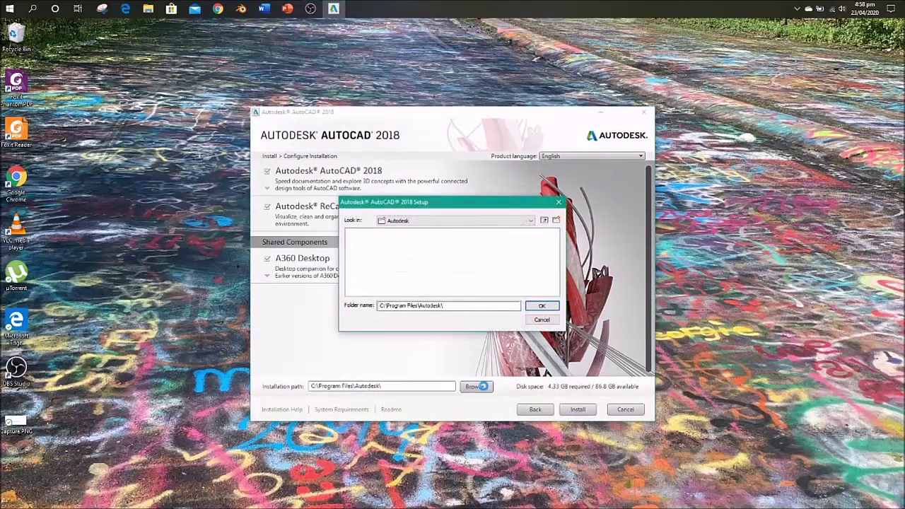
left_click(515, 220)
left_click(460, 263)
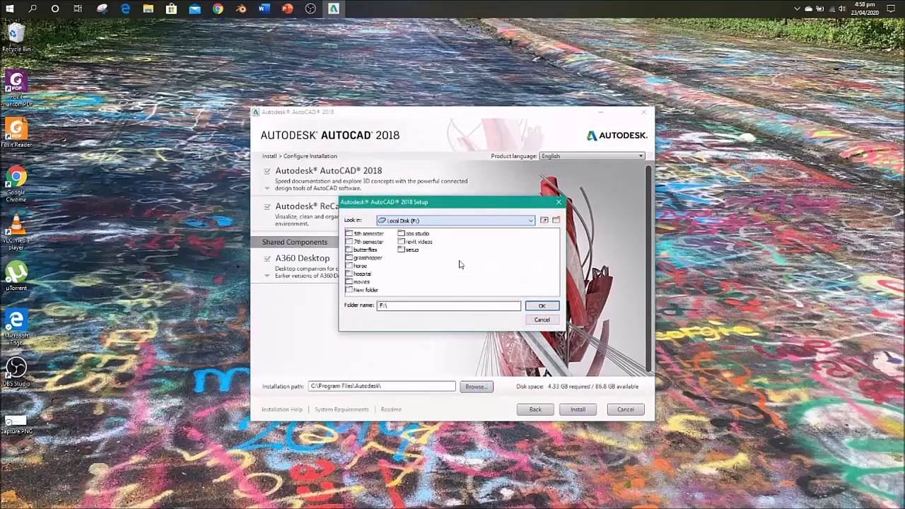
double_click(413, 251)
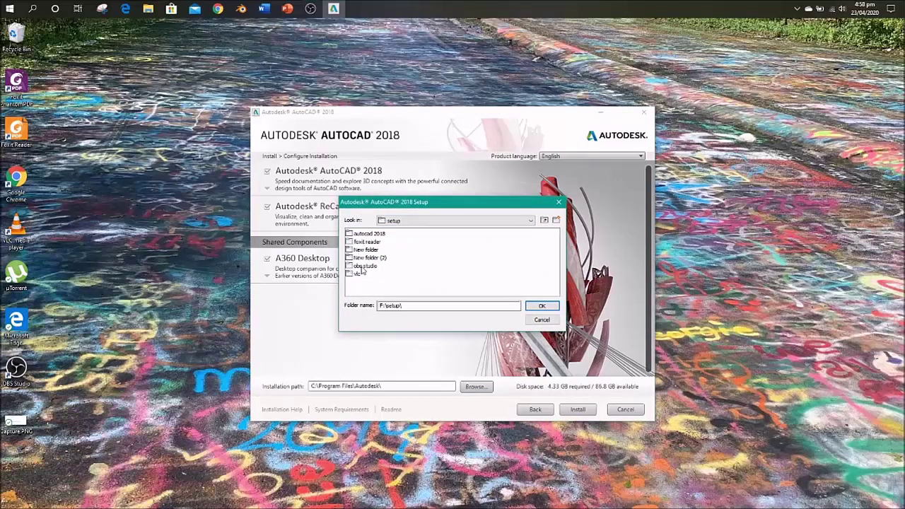
left_click(365, 237)
left_click(532, 308)
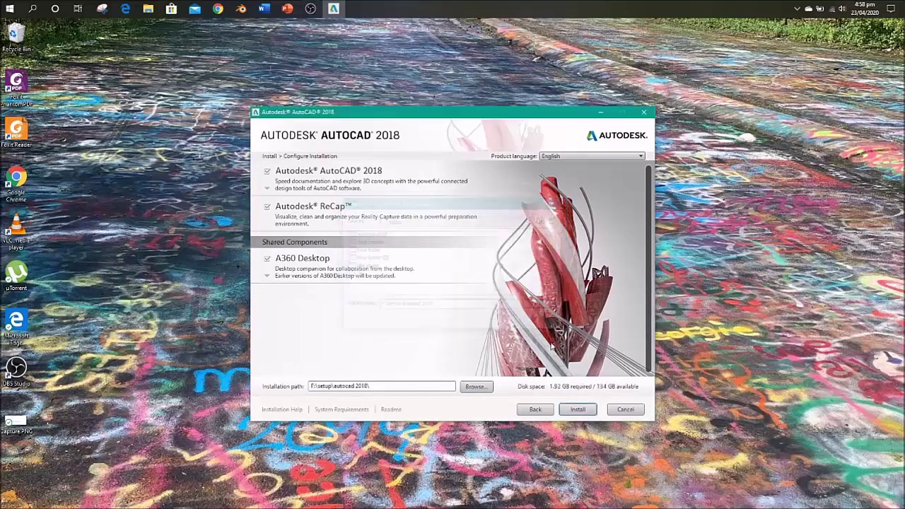
left_click(577, 411)
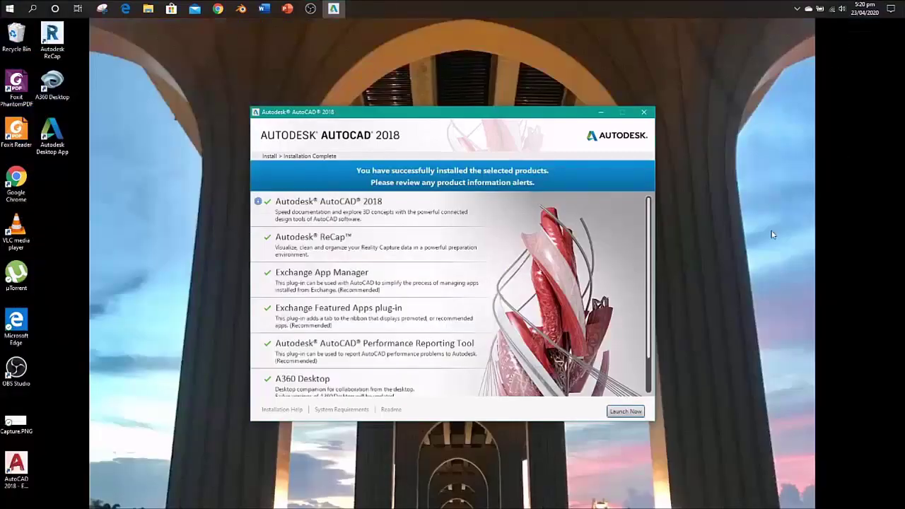
- Launch AutoCAD 2018, choose serial-number licensing, accept the privacy statement and start activation
left_click(626, 411)
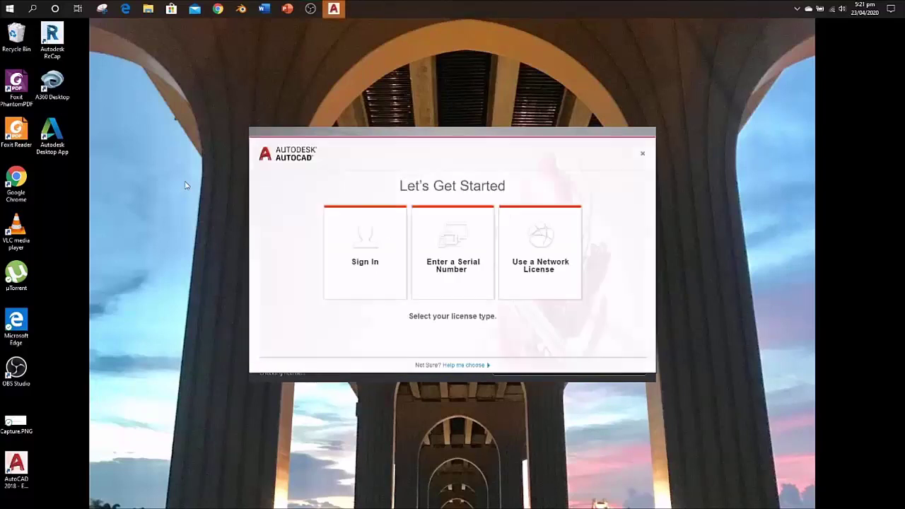
left_click(436, 253)
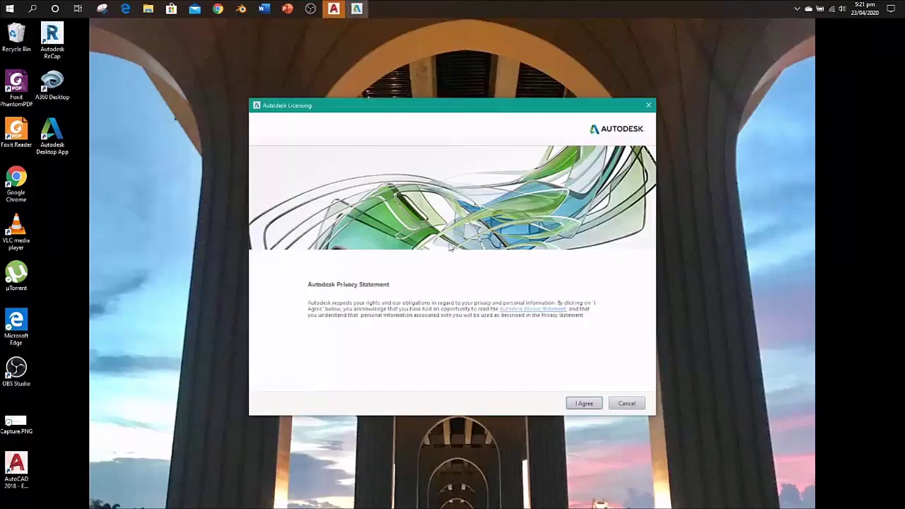
left_click(585, 402)
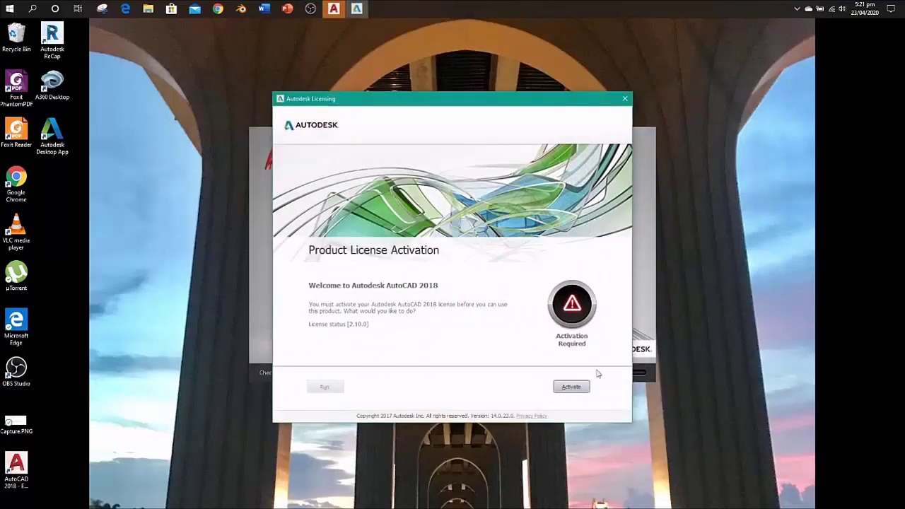
left_click(578, 388)
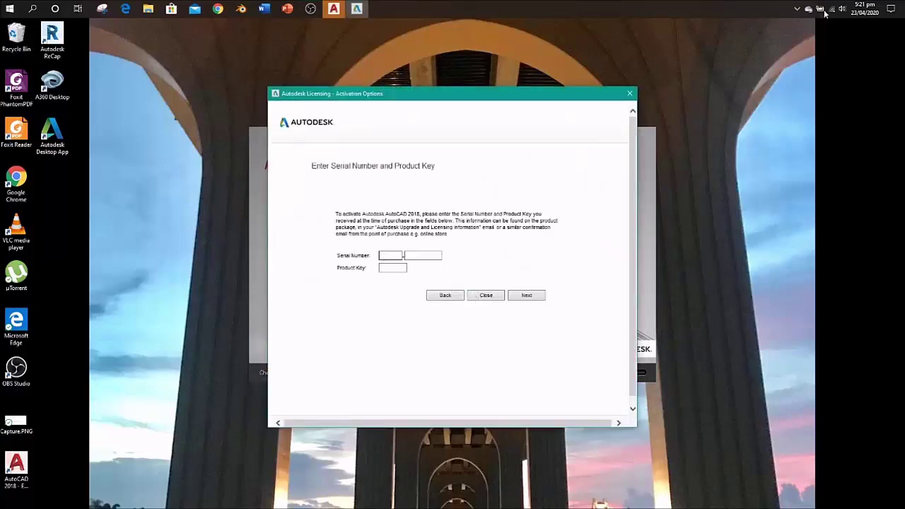
- Enter the serial number prefix, then move on to the product key field
type("666")
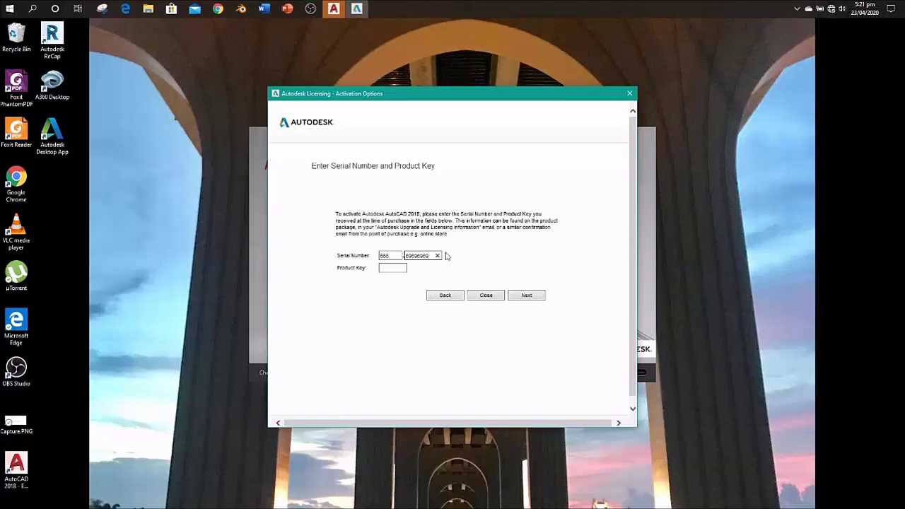
left_click(382, 267)
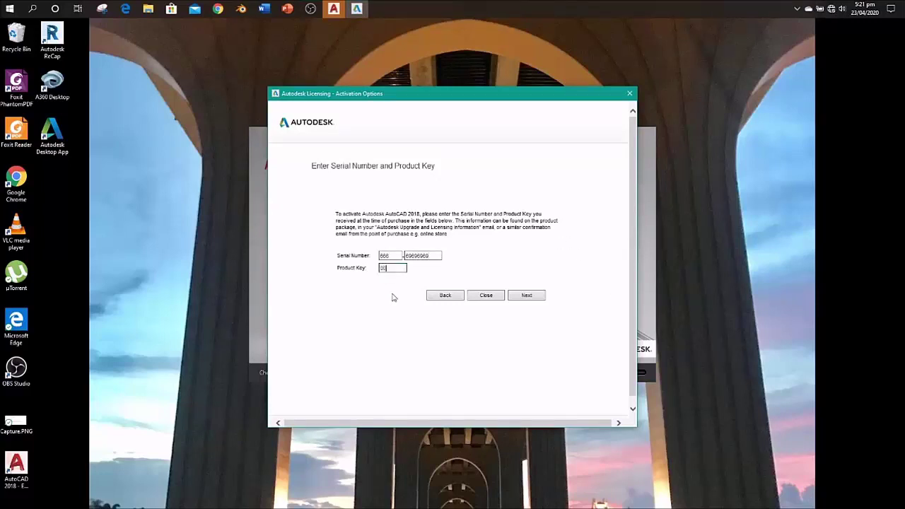